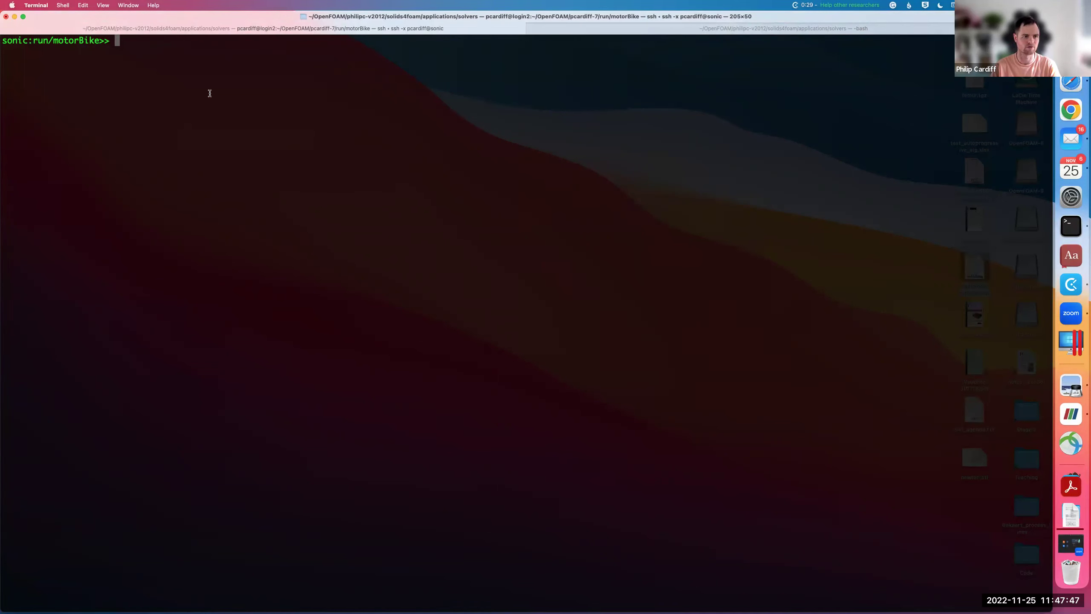
Run pwd and ls to show the motorBike case directory and its contents, including case.foam.
{"action": "key", "text": "Return"}
{"action": "key", "text": "Return"}
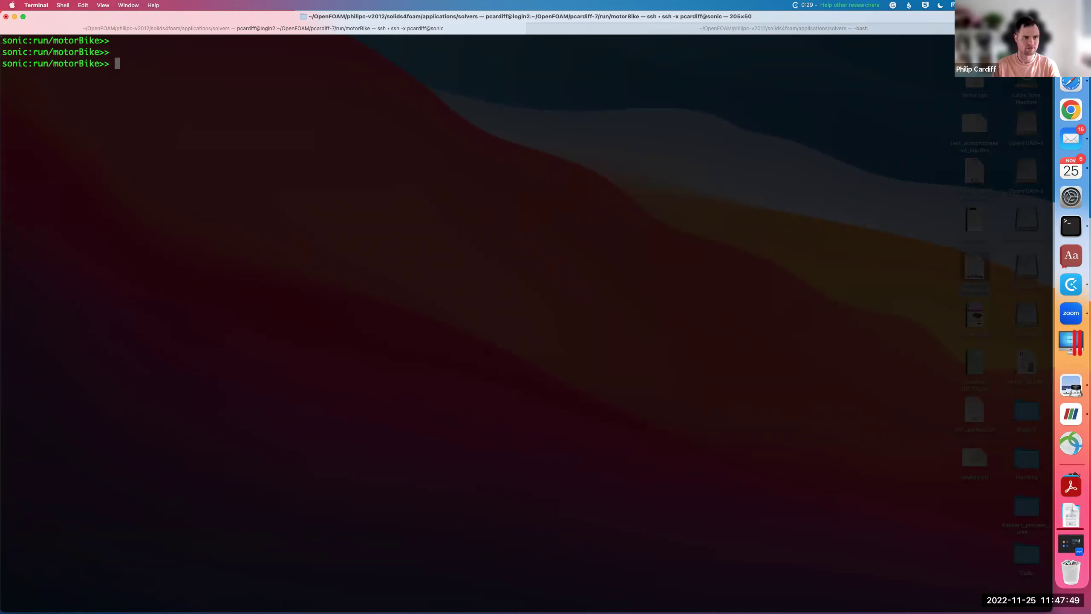
{"action": "type", "text": "pwd"}
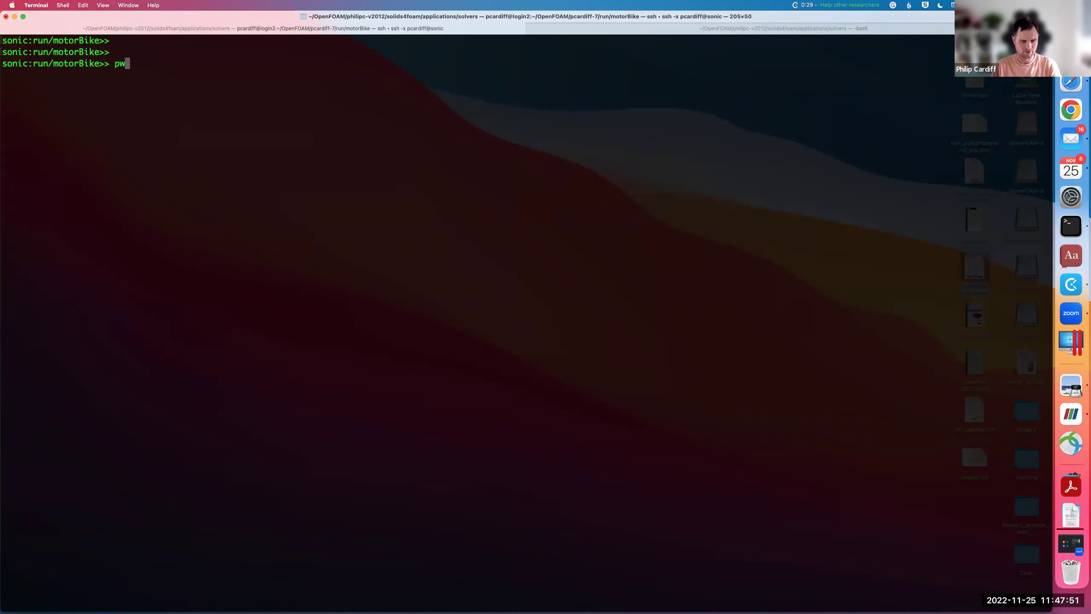
{"action": "key", "text": "Return"}
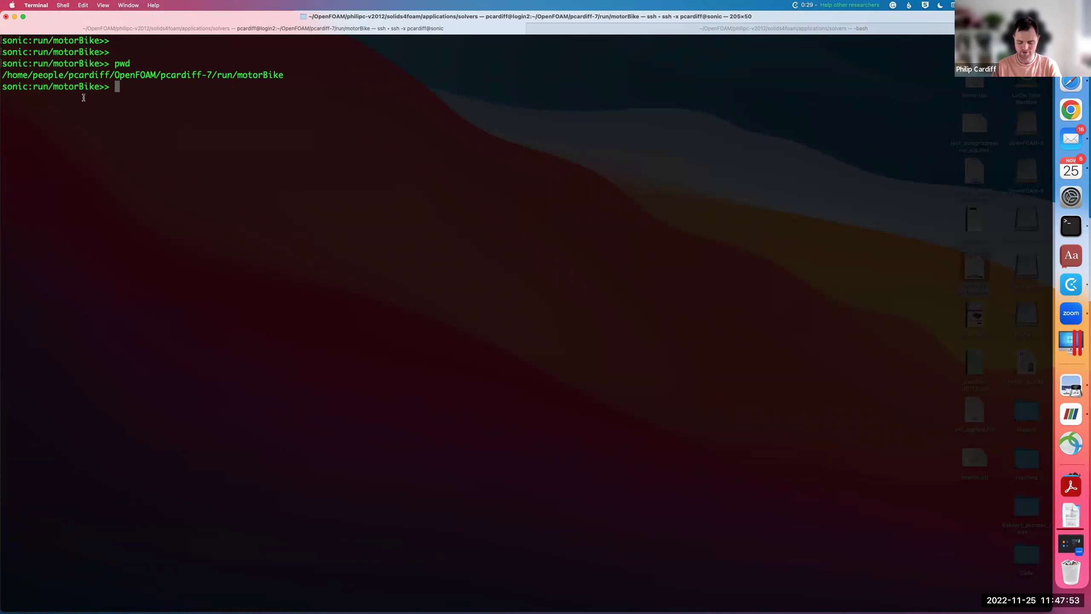
{"action": "type", "text": "ls"}
{"action": "key", "text": "Return"}
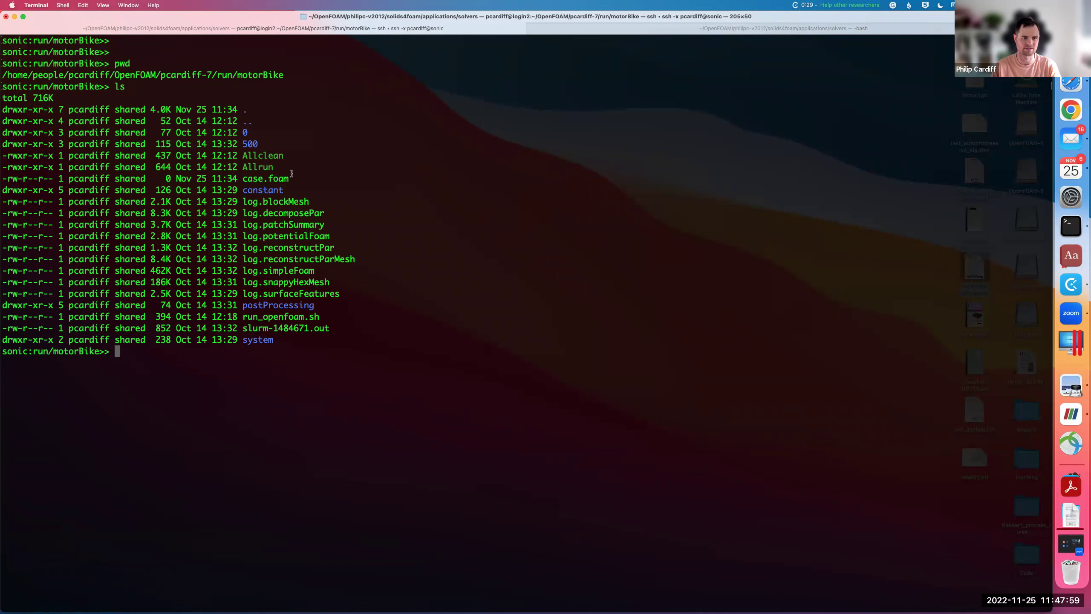
{"action": "type", "text": "ls"}
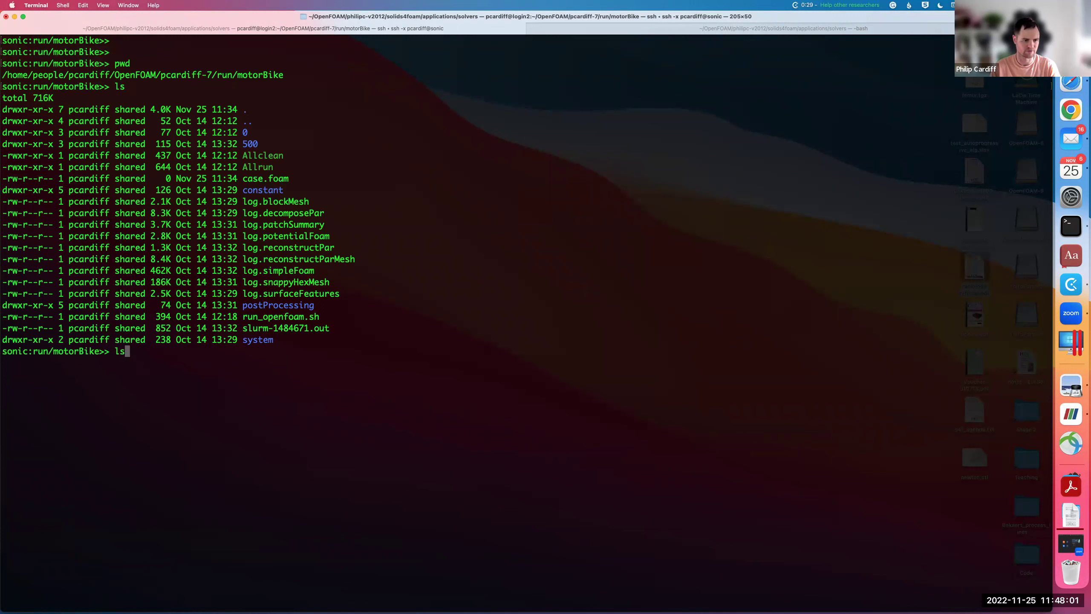
{"action": "key", "text": "ctrl+c"}
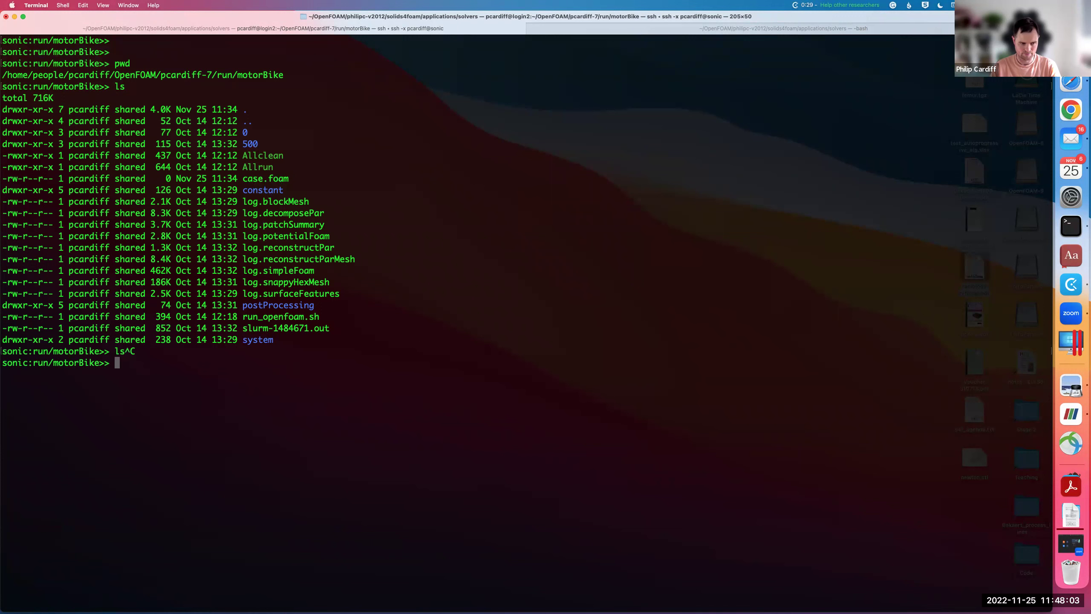
Load the paraview/5.10.1 module and start pvserver --server-port=5556 from shell history.
{"action": "key", "text": "ctrl+r"}
{"action": "type", "text": "module"}
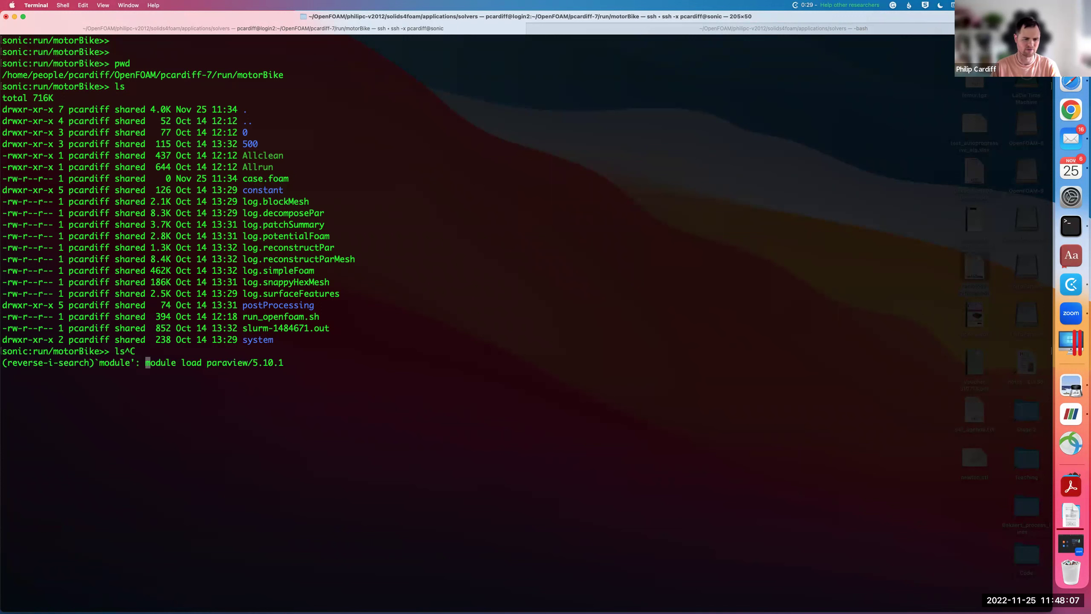
{"action": "key", "text": "Return"}
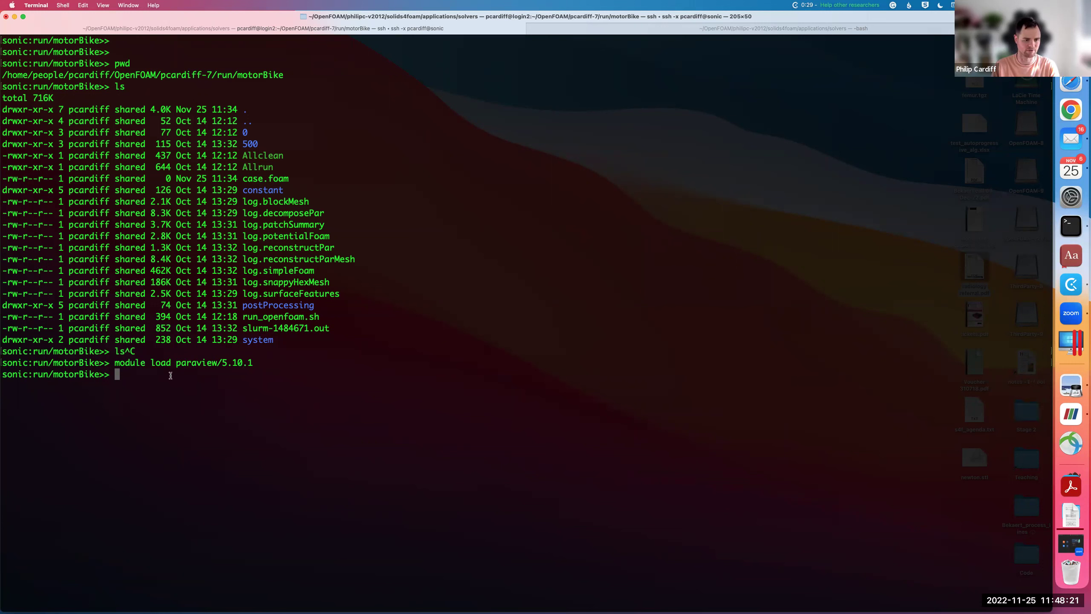
{"action": "key", "text": "Up"}
{"action": "key", "text": "Up"}
{"action": "key", "text": "Up"}
{"action": "key", "text": "Up"}
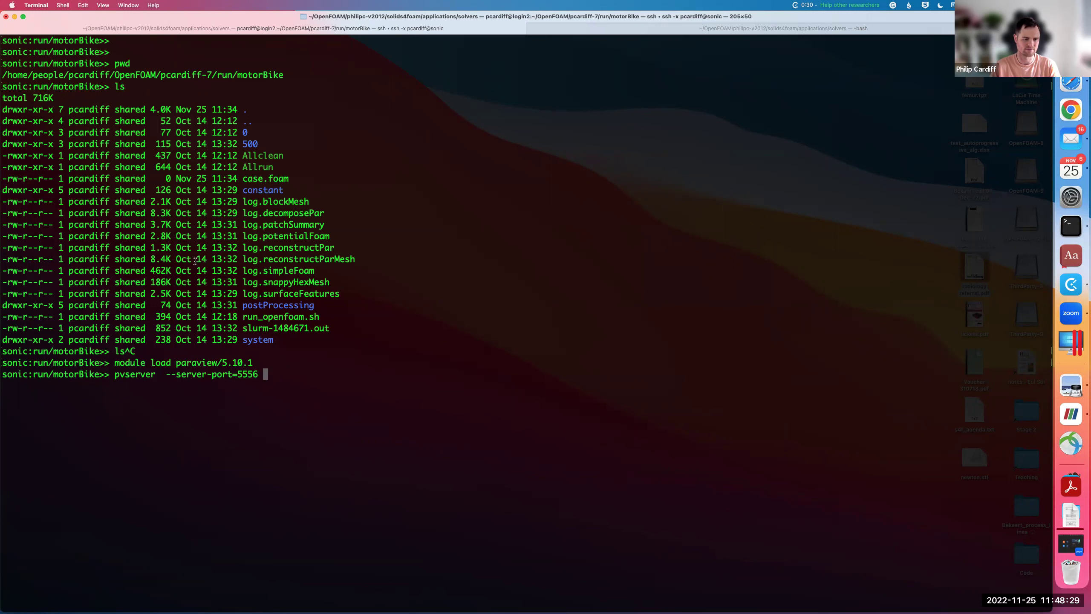
{"action": "key", "text": "Return"}
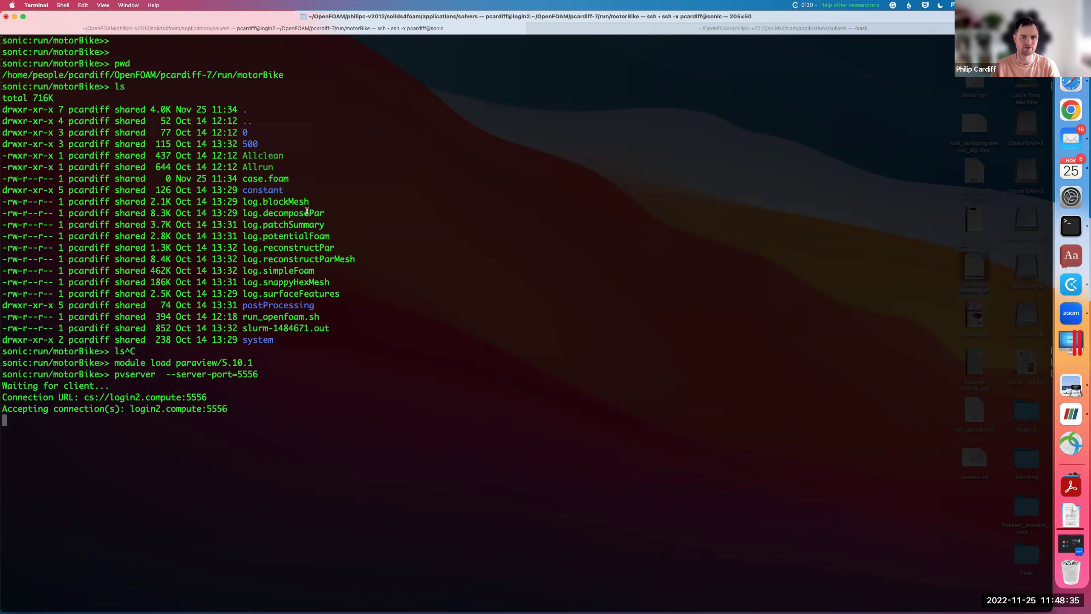
In the local shell, run ssh -N -L 5556:localhost:5556 to the cluster, then check pvserver.
{"action": "left_click", "coordinate": [812, 30]}
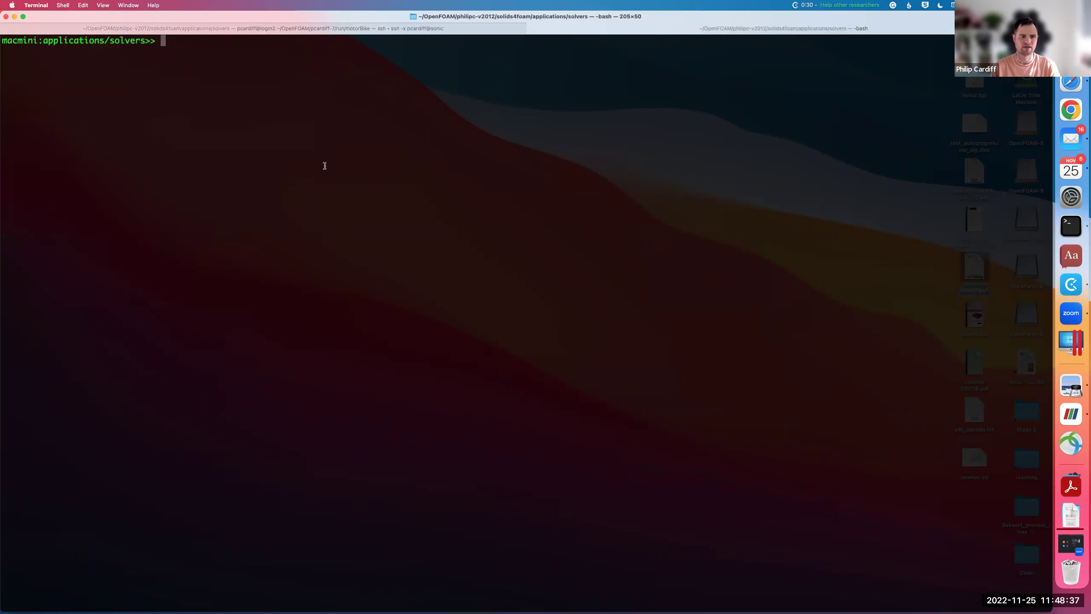
{"action": "key", "text": "super+v"}
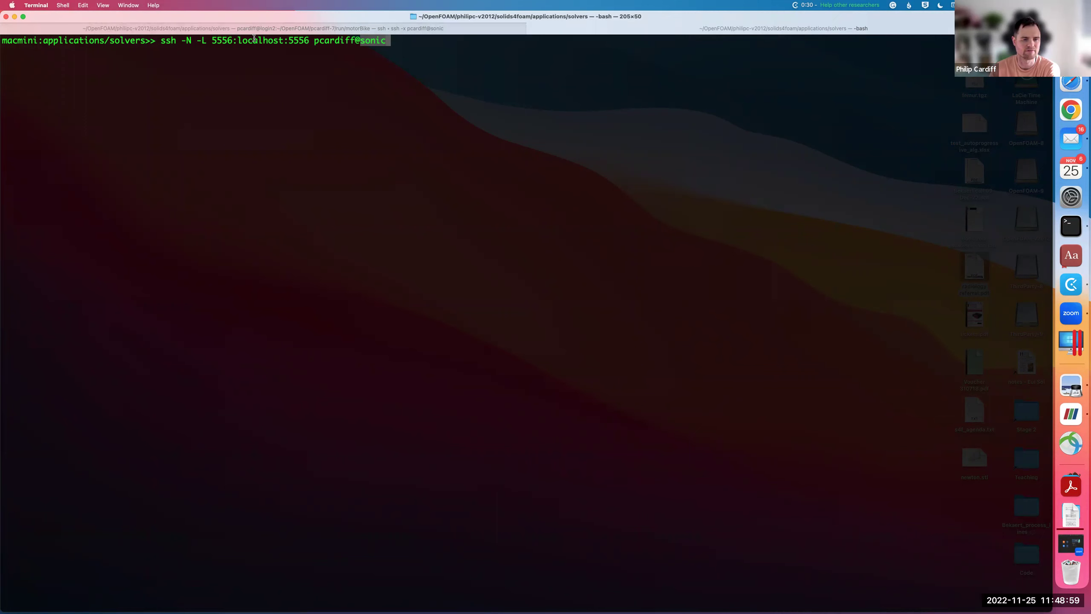
{"action": "key", "text": "Return"}
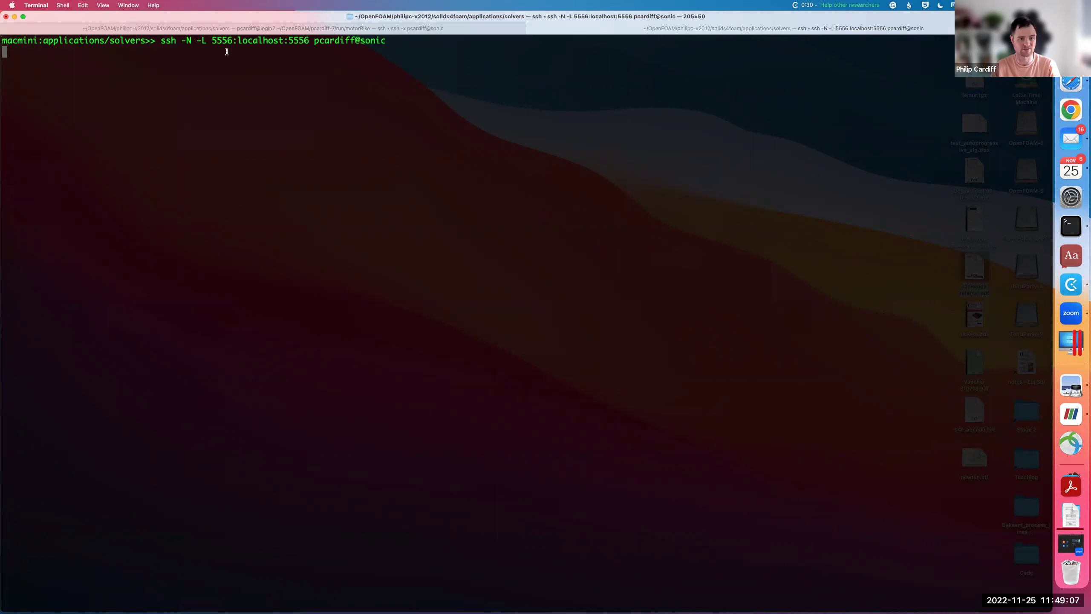
{"action": "key", "text": "super+shift+bracketleft"}
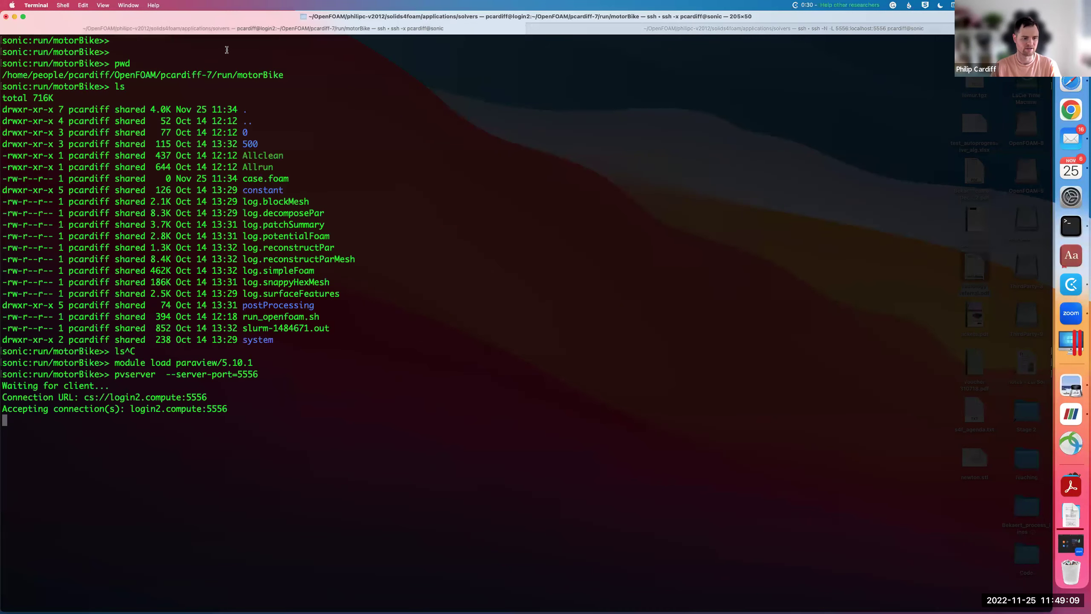
{"action": "key", "text": "super+shift+bracketright"}
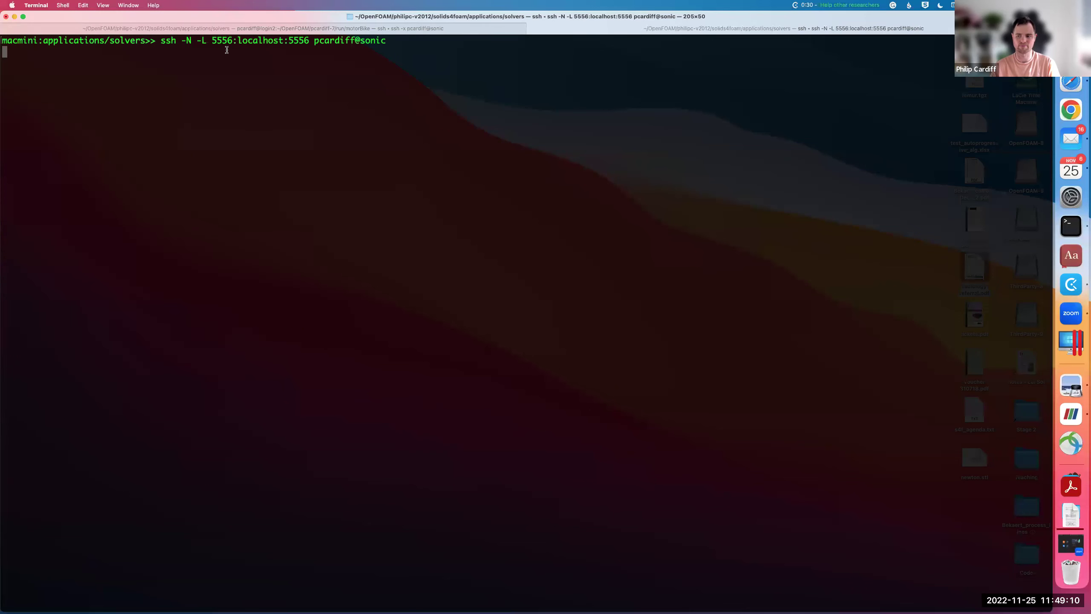
Add a new server configuration named Sonic using port 5556.
{"action": "left_click", "coordinate": [1071, 414]}
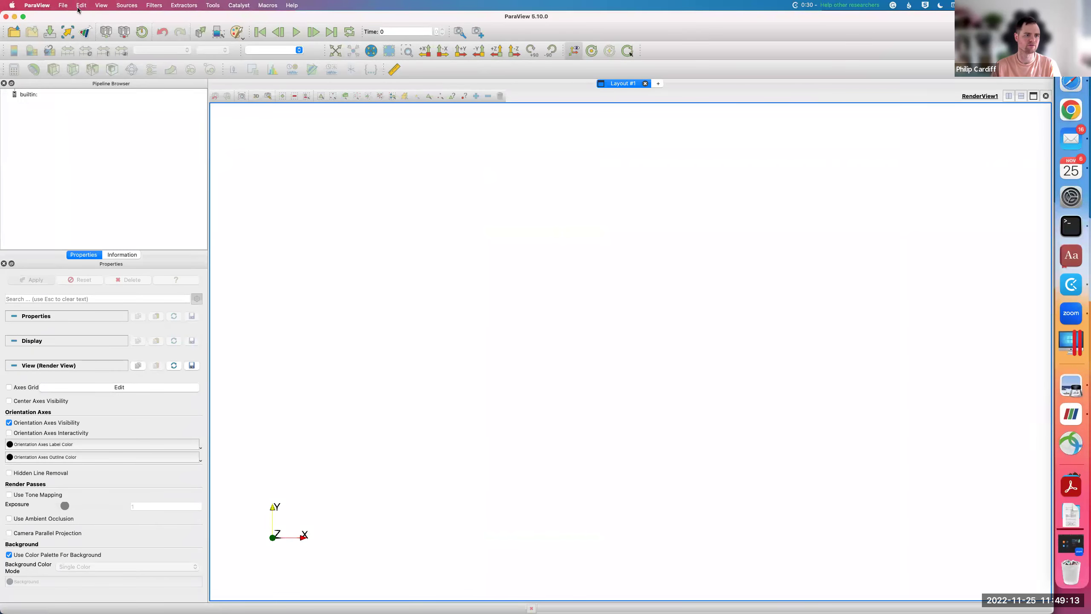
{"action": "left_click", "coordinate": [63, 6]}
{"action": "left_click", "coordinate": [86, 196]}
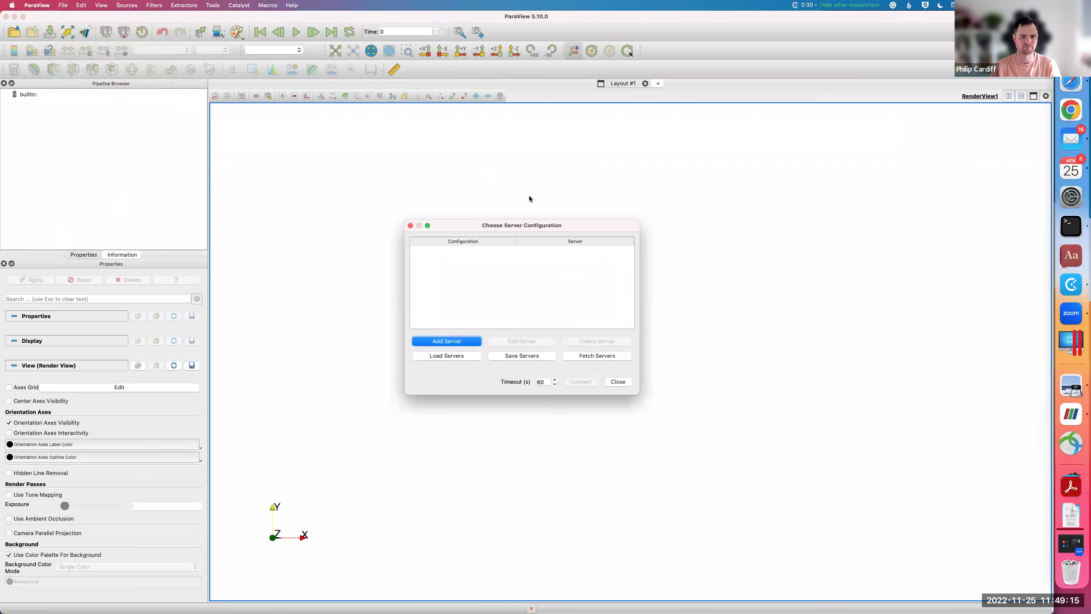
{"action": "left_click", "coordinate": [463, 342]}
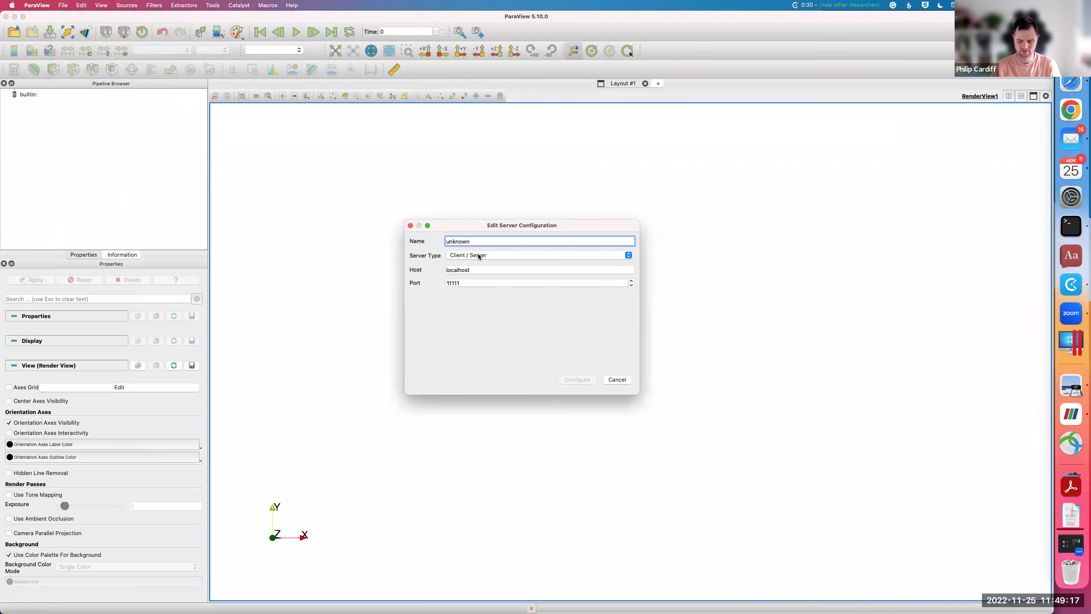
{"action": "type", "text": "SOni"}
{"action": "key", "text": "BackSpace"}
{"action": "key", "text": "BackSpace"}
{"action": "key", "text": "BackSpace"}
{"action": "key", "text": "BackSpace"}
{"action": "type", "text": "SOn"}
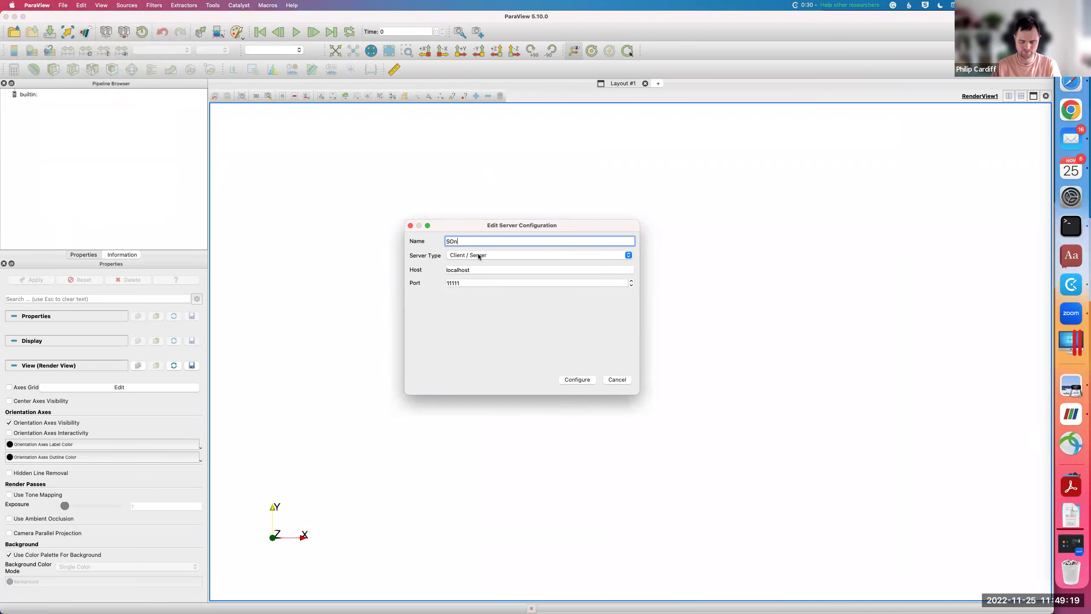
{"action": "type", "text": "ic"}
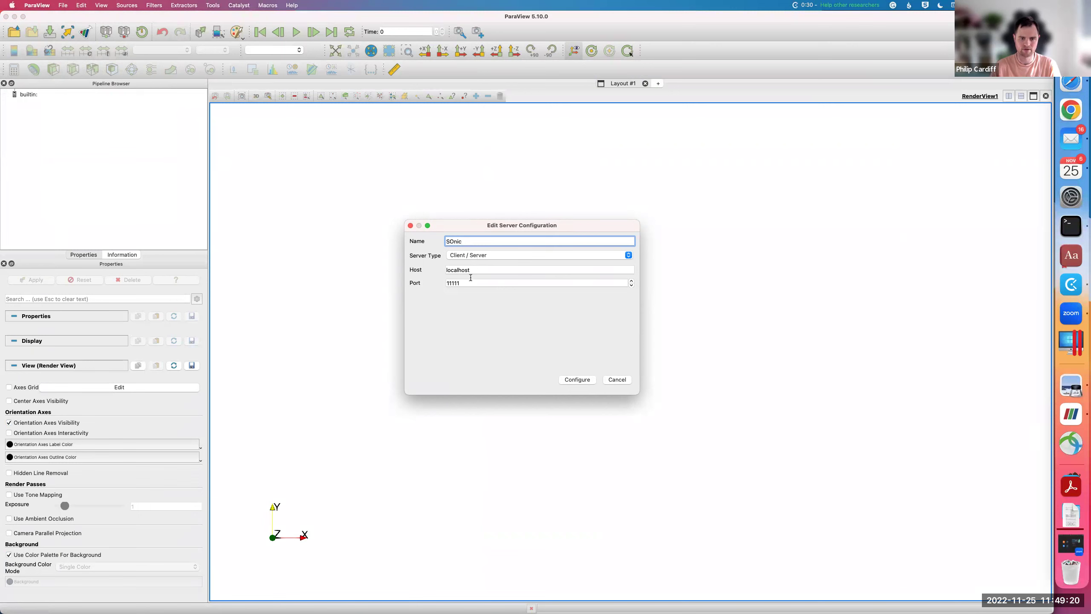
{"action": "left_click", "coordinate": [454, 242]}
{"action": "key", "text": "BackSpace"}
{"action": "type", "text": "o"}
{"action": "double_click", "coordinate": [484, 284]}
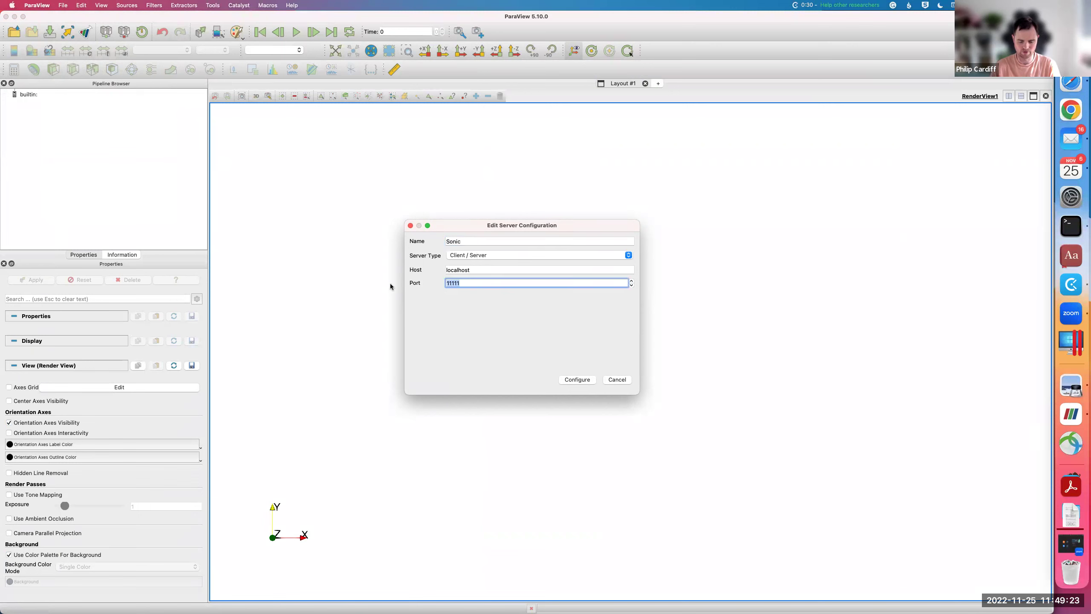
{"action": "type", "text": "5556"}
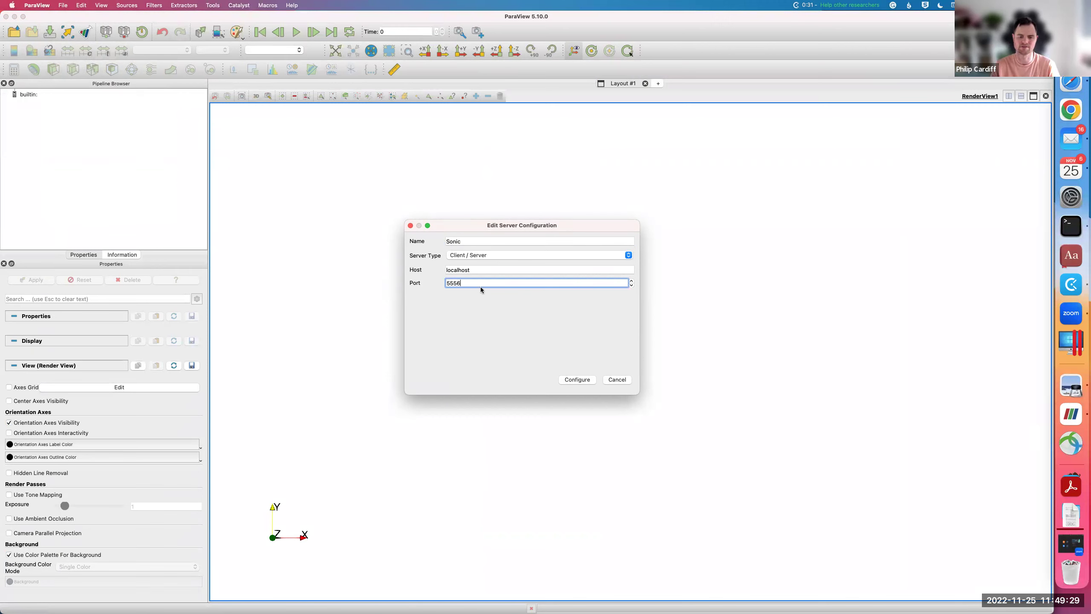
Save the Sonic configuration, select it, and connect to it.
{"action": "left_click", "coordinate": [594, 380]}
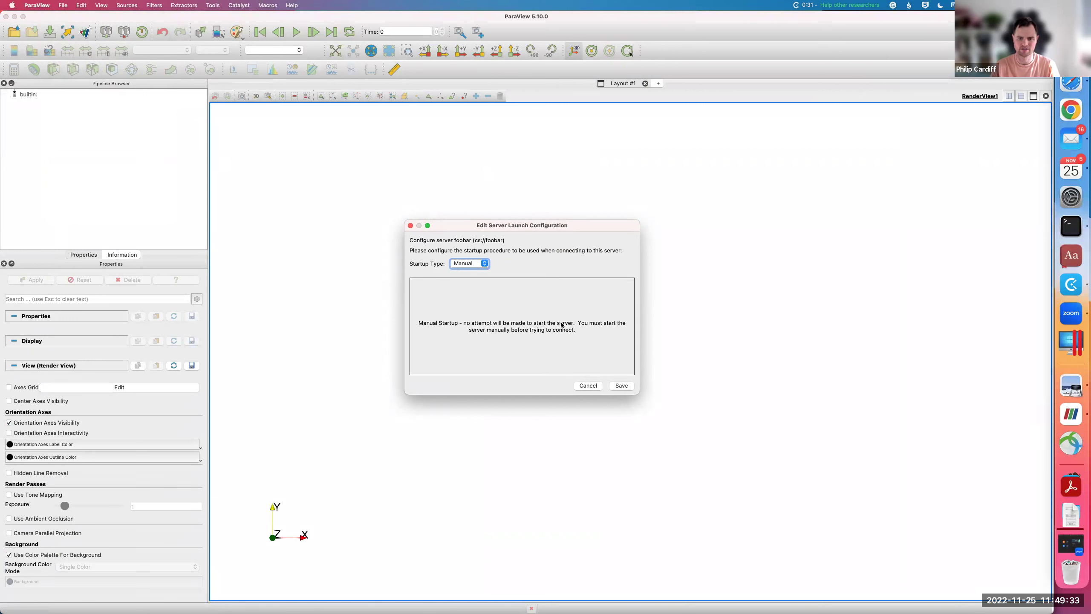
{"action": "left_click", "coordinate": [621, 386]}
{"action": "left_click", "coordinate": [457, 254]}
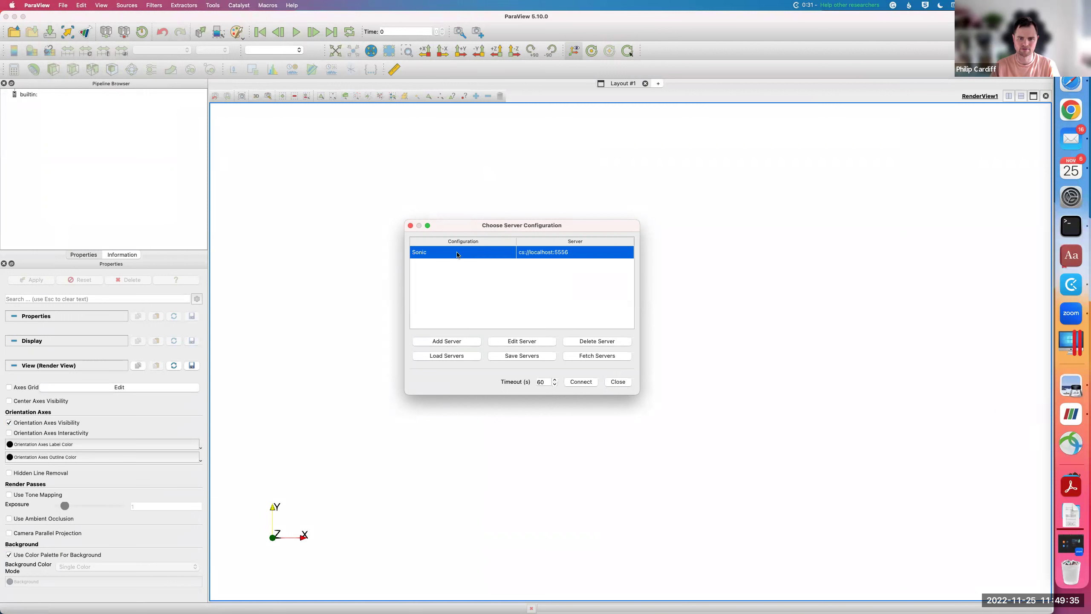
{"action": "left_click", "coordinate": [579, 382]}
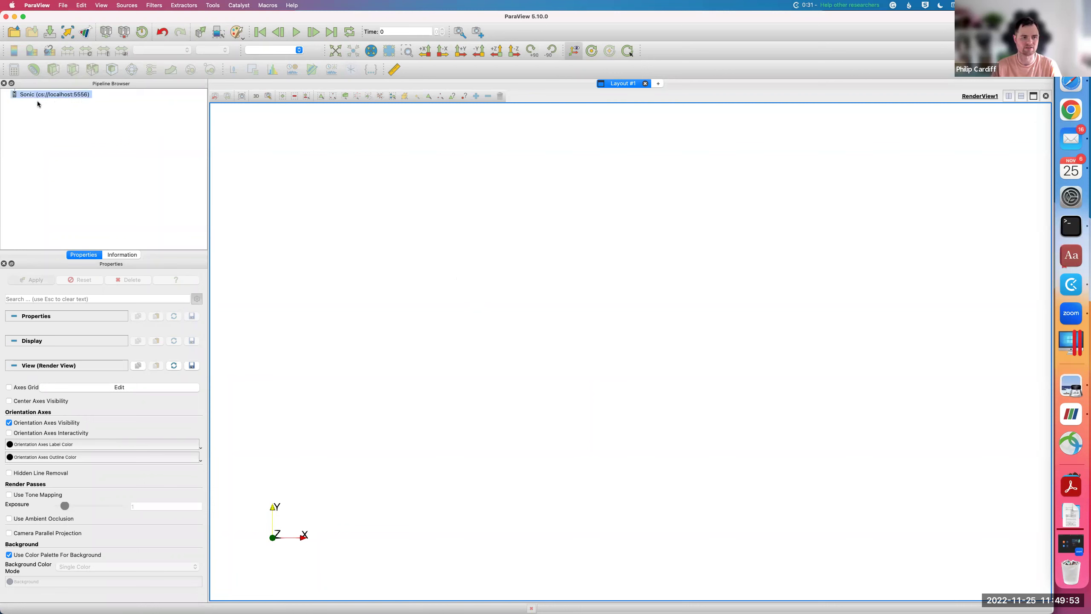
Open the remote case.foam, apply it, and rotate the view to see the domain box.
{"action": "left_click", "coordinate": [64, 5]}
{"action": "left_click", "coordinate": [71, 18]}
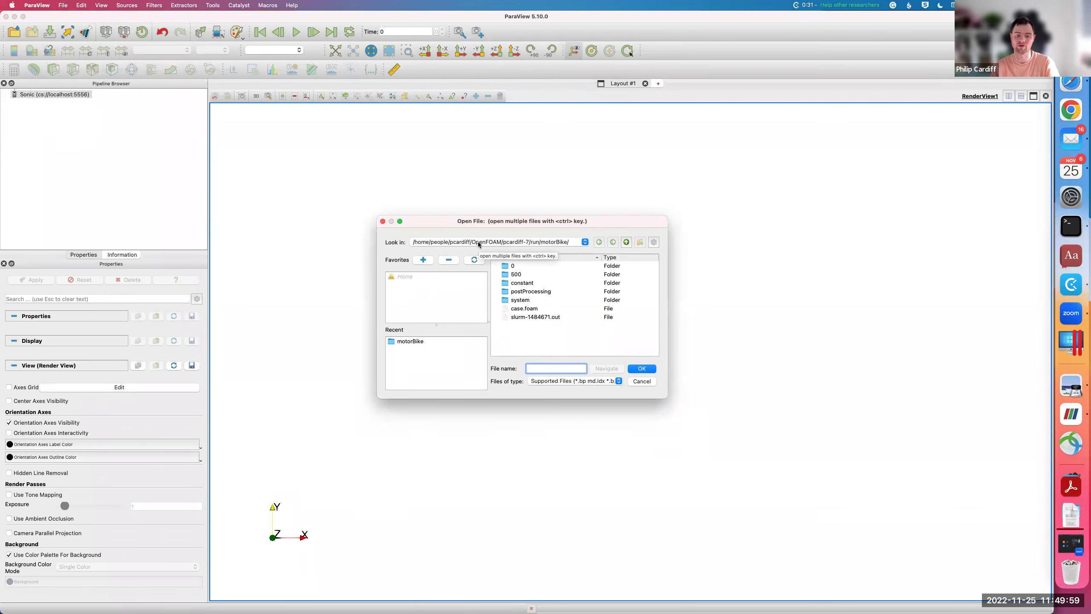
{"action": "left_click", "coordinate": [531, 309]}
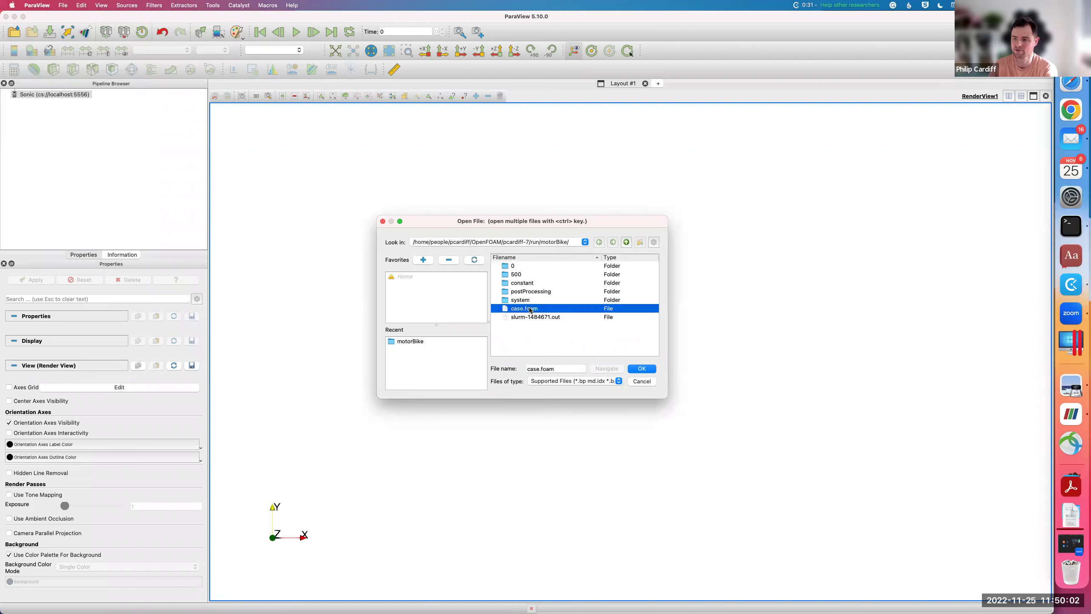
{"action": "left_click", "coordinate": [643, 369]}
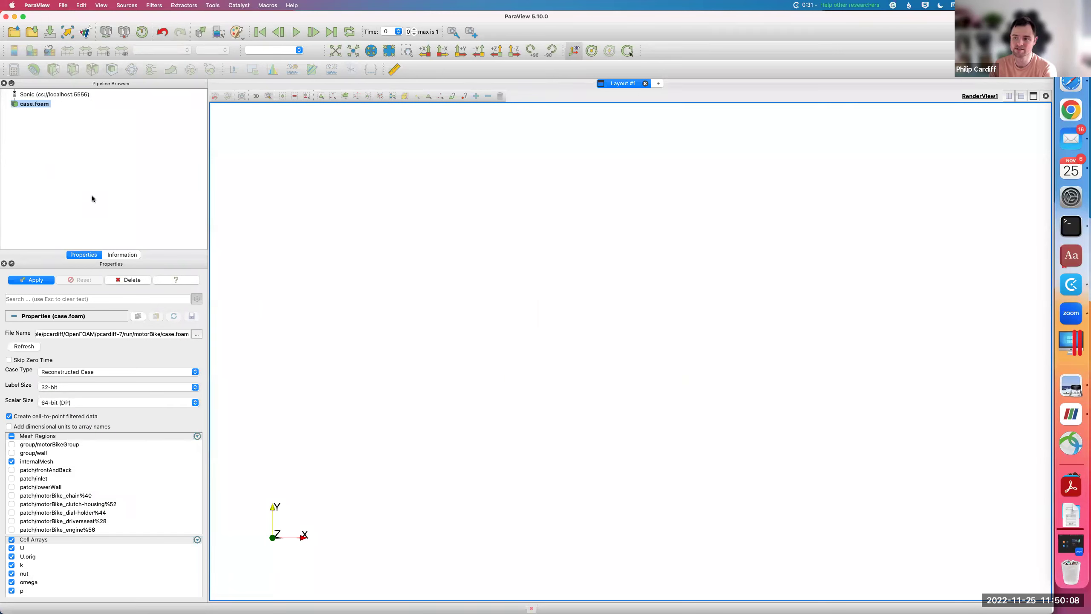
{"action": "left_click", "coordinate": [31, 280]}
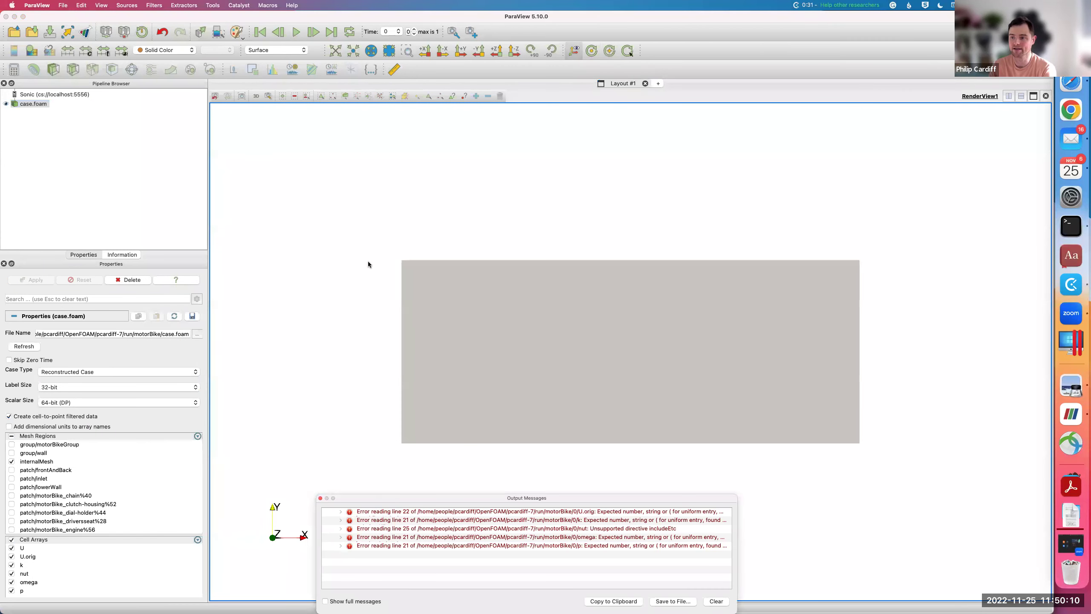
{"action": "left_click_drag", "start_coordinate": [363, 259], "coordinate": [404, 280]}
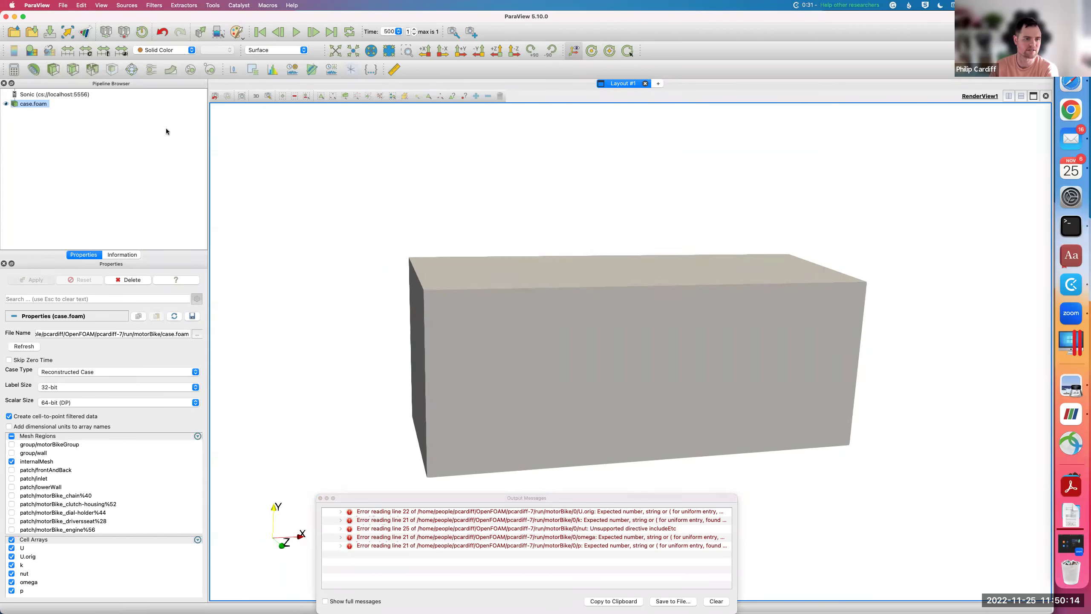
Add a Slice filter, hide its plane outline, and colour it by velocity U.
{"action": "left_click", "coordinate": [73, 70]}
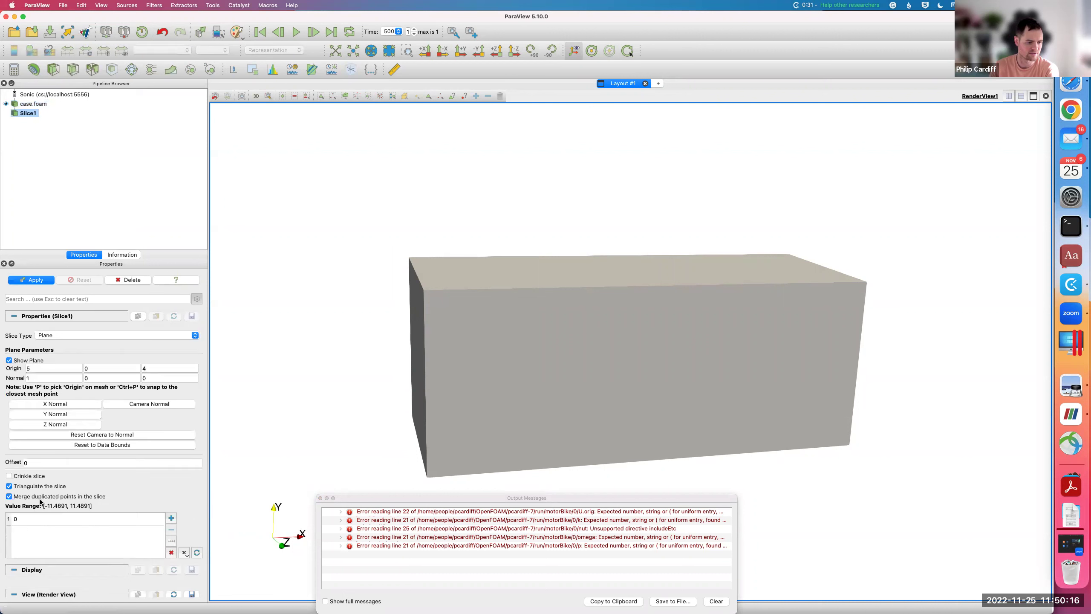
{"action": "left_click", "coordinate": [45, 415]}
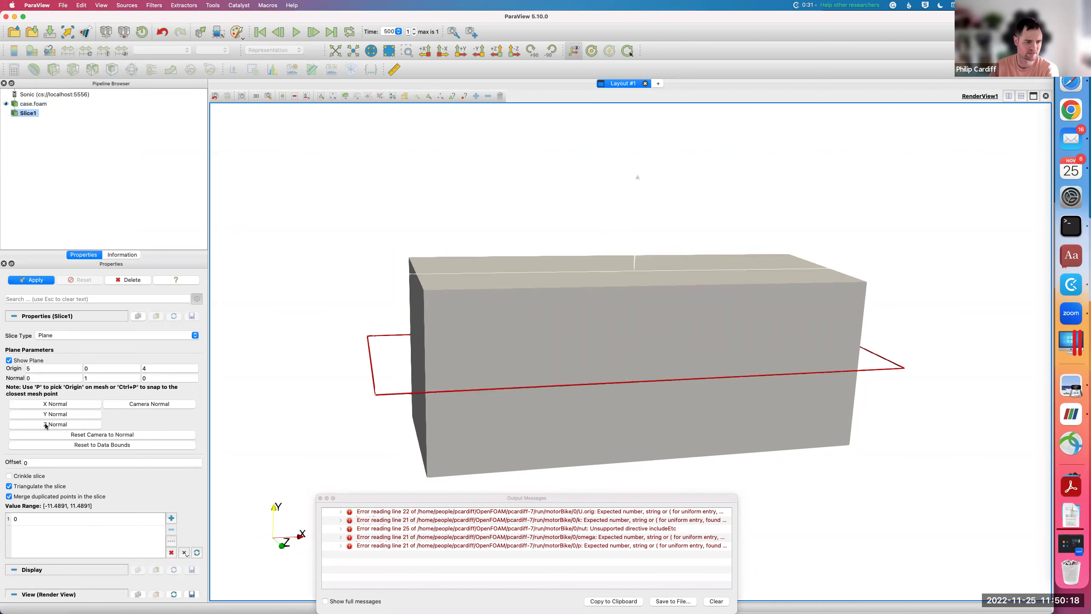
{"action": "left_click", "coordinate": [46, 425]}
{"action": "left_click", "coordinate": [9, 360]}
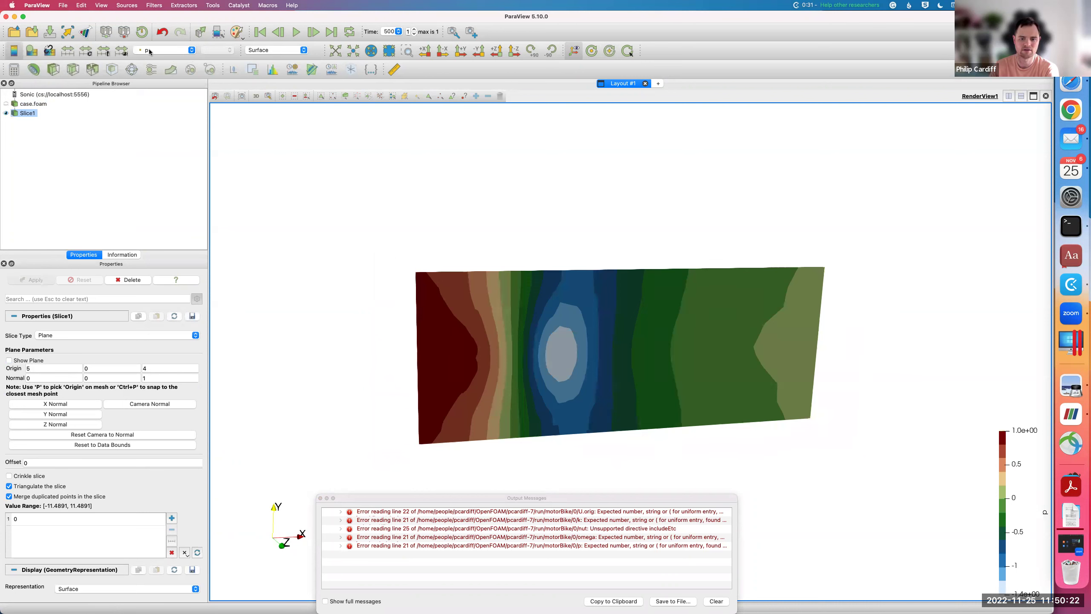
{"action": "left_click", "coordinate": [150, 51]}
{"action": "left_click", "coordinate": [155, 24]}
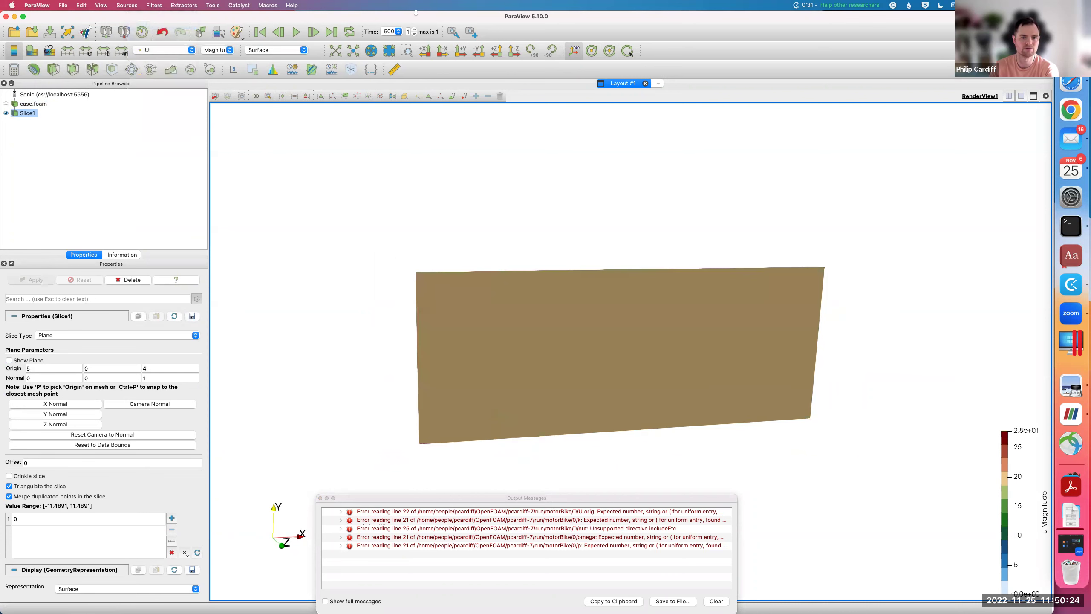
{"action": "left_click_drag", "start_coordinate": [481, 241], "coordinate": [451, 292]}
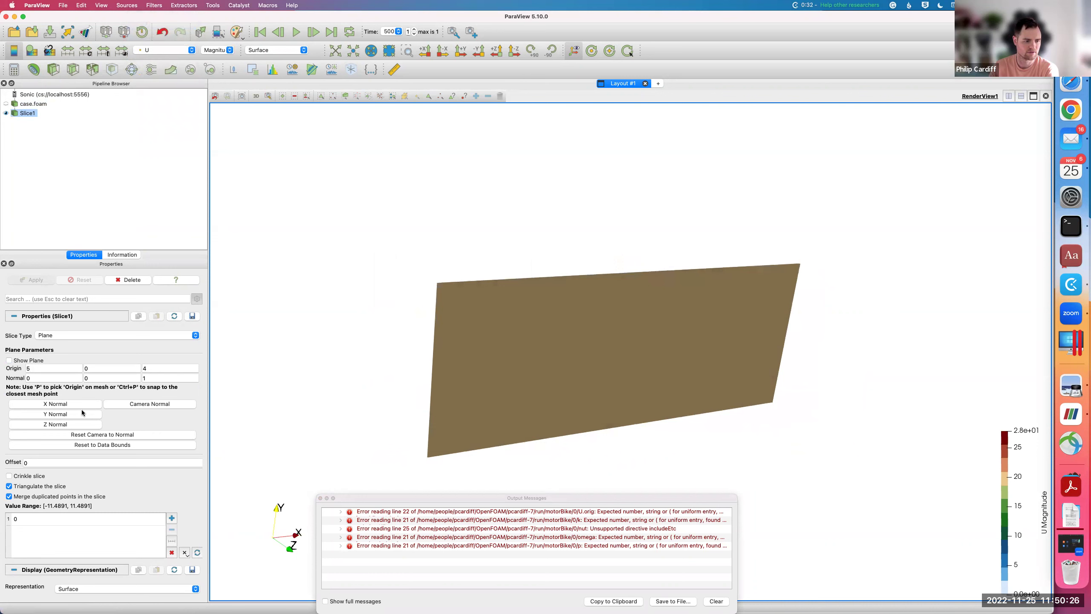
Set the slice normal to Y, apply it, and orbit to a front-on view.
{"action": "left_click", "coordinate": [68, 424]}
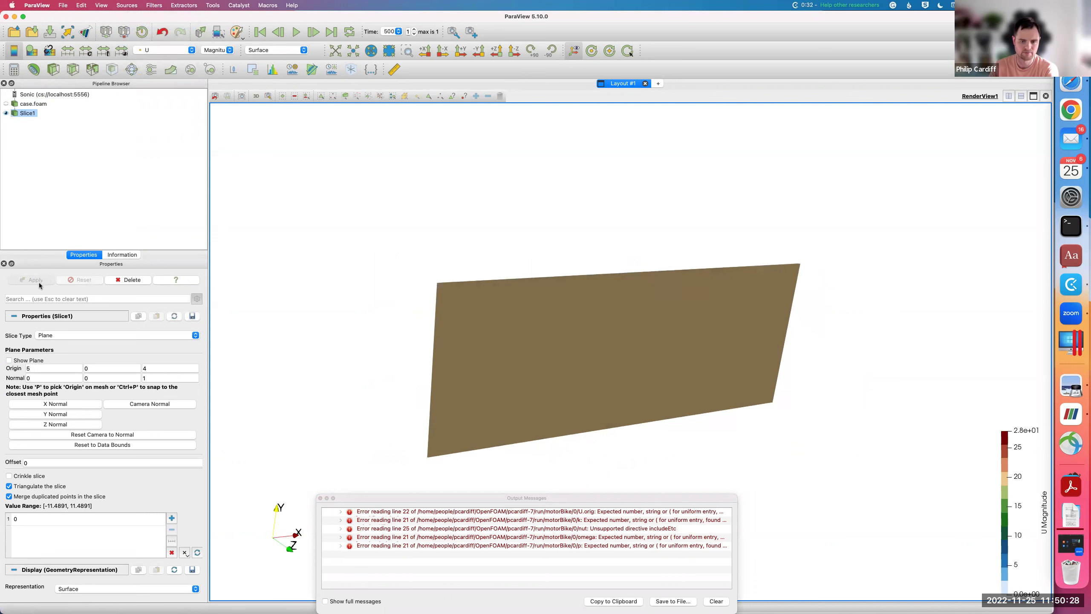
{"action": "left_click", "coordinate": [45, 415]}
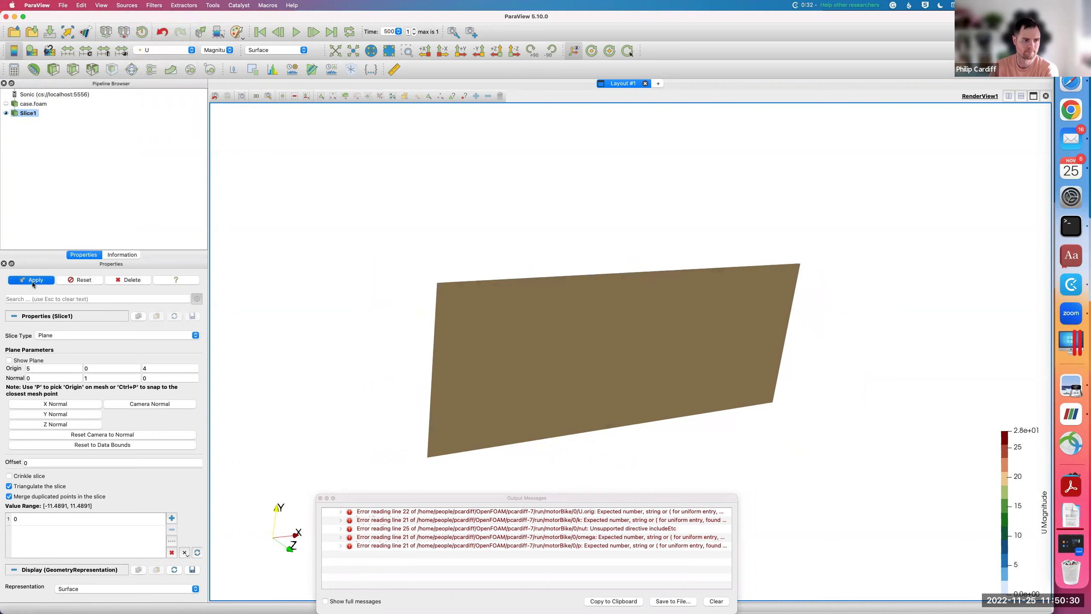
{"action": "left_click", "coordinate": [36, 286]}
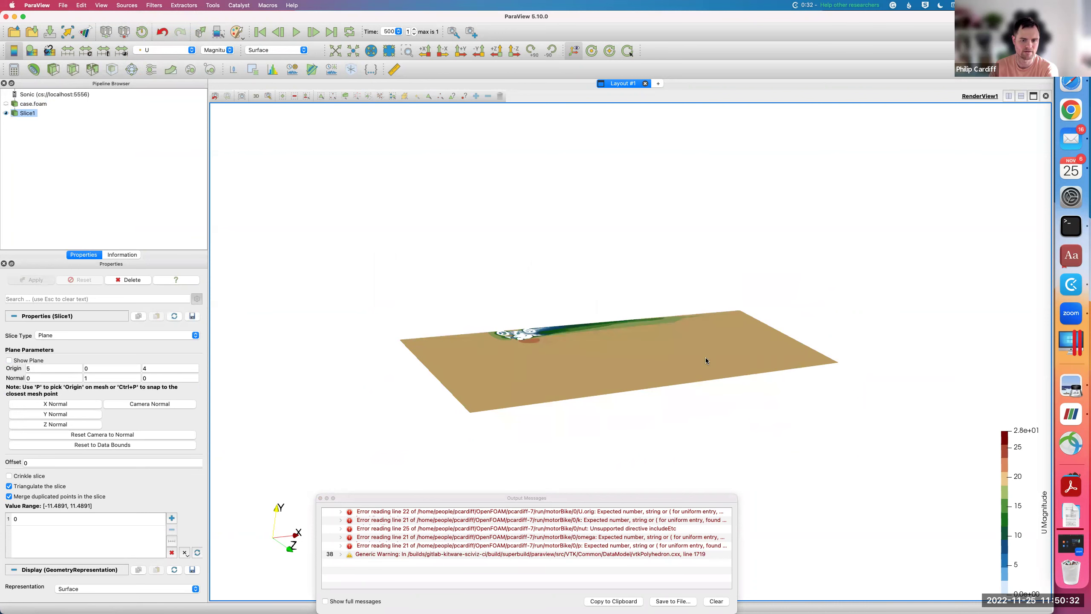
{"action": "left_click_drag", "start_coordinate": [705, 357], "coordinate": [582, 329]}
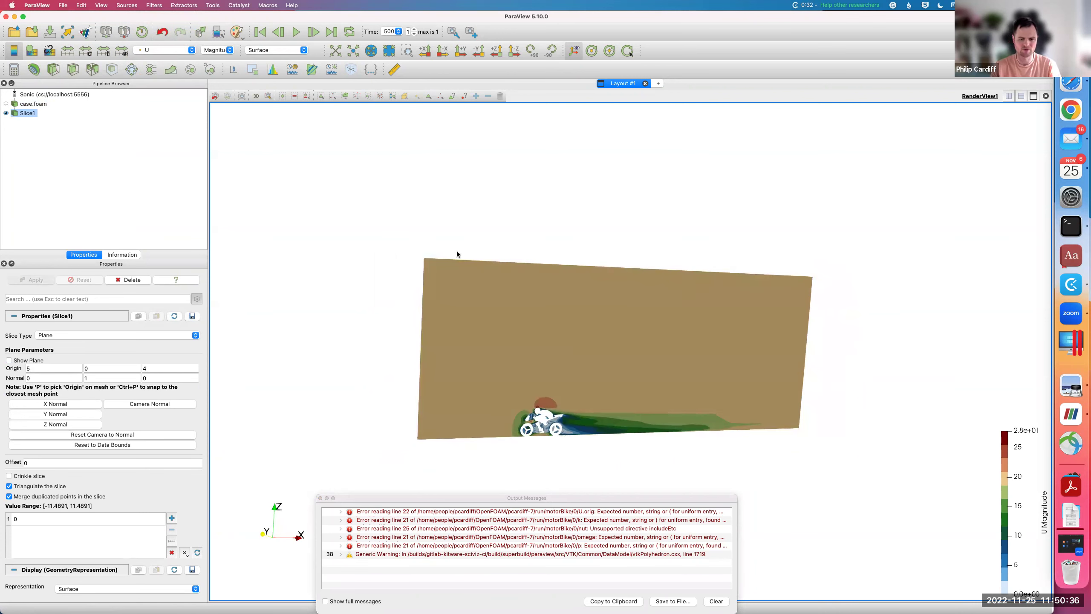
Scroll through the remote pvserver log showing the client connection and reader errors.
{"action": "key", "text": "super+Tab"}
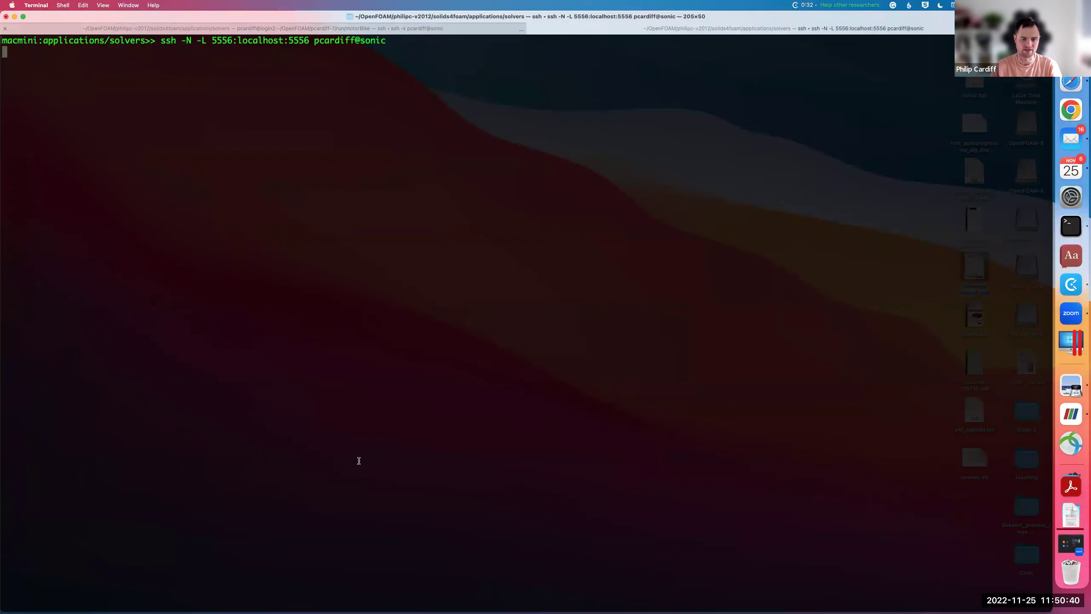
{"action": "key", "text": "super+shift+bracketleft"}
{"action": "scroll", "coordinate": [306, 251], "scroll_direction": "up", "scroll_amount": 5}
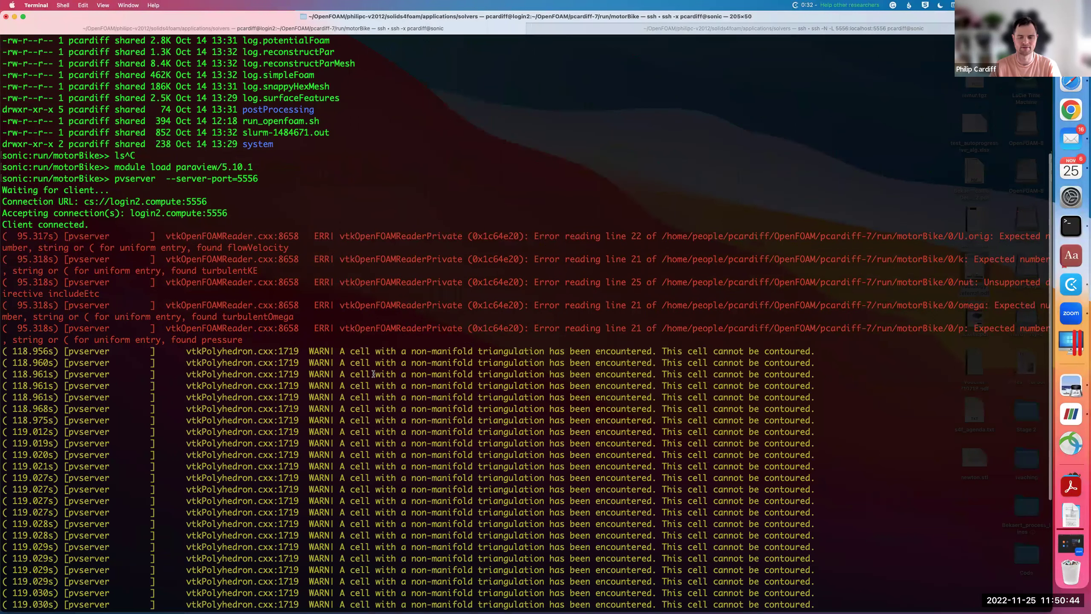
{"action": "scroll", "coordinate": [374, 373], "scroll_direction": "down", "scroll_amount": 5}
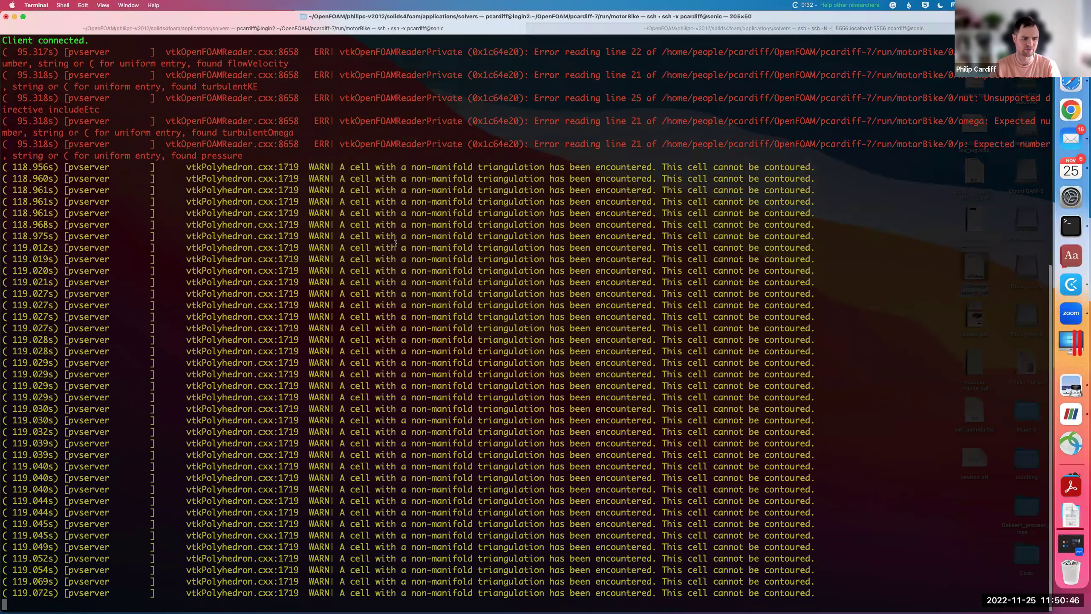
{"action": "scroll", "coordinate": [182, 180], "scroll_direction": "up", "scroll_amount": 5}
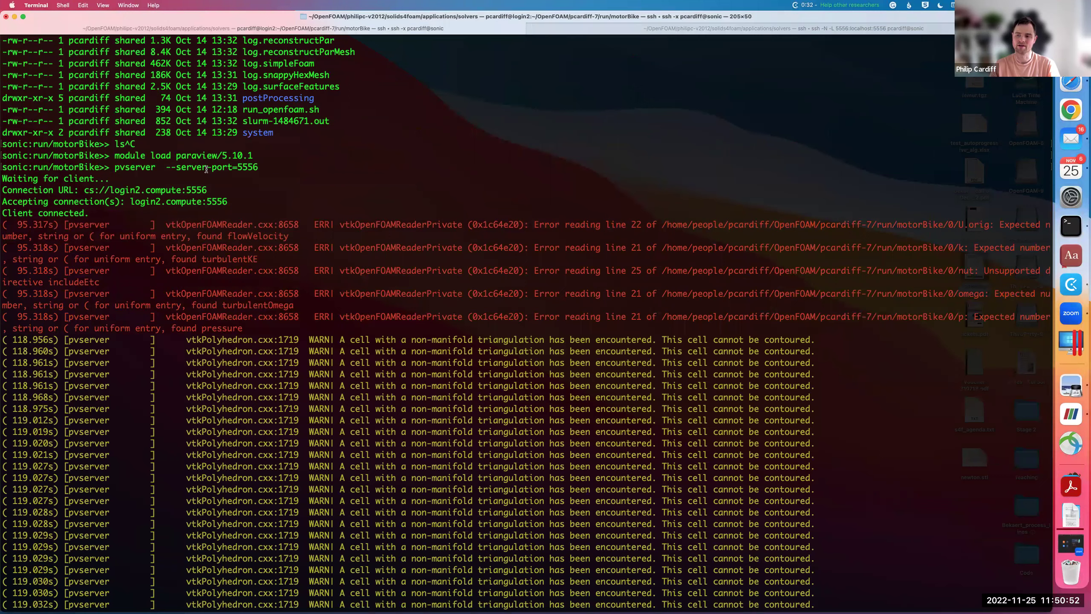
{"action": "key", "text": "super+Tab"}
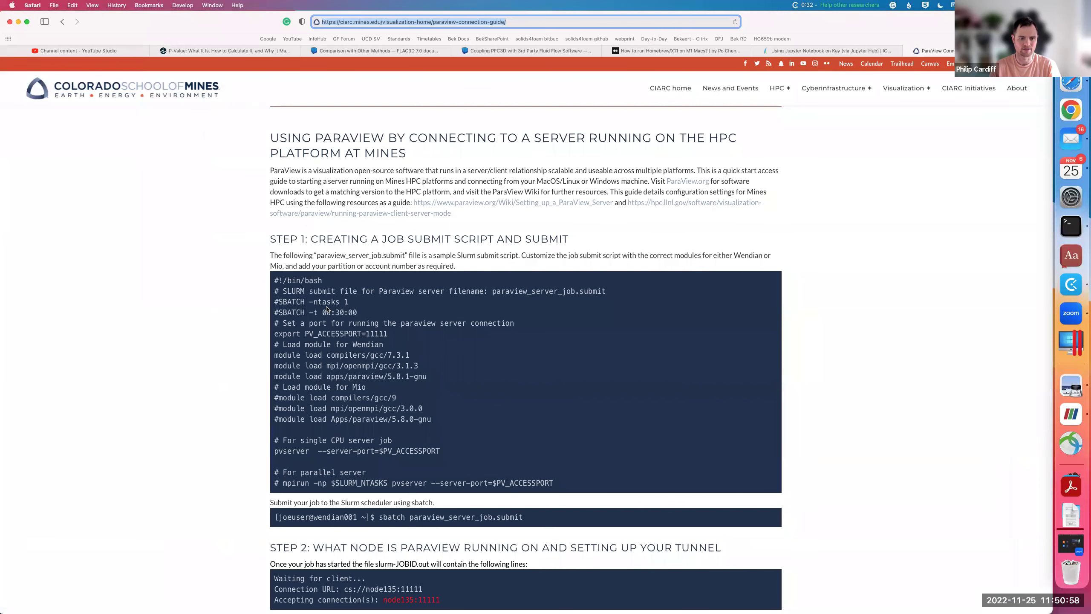
Highlight the single-CPU pvserver line and the mpirun --server-port option in the guide's script.
{"action": "scroll", "coordinate": [338, 377], "scroll_direction": "down", "scroll_amount": 2}
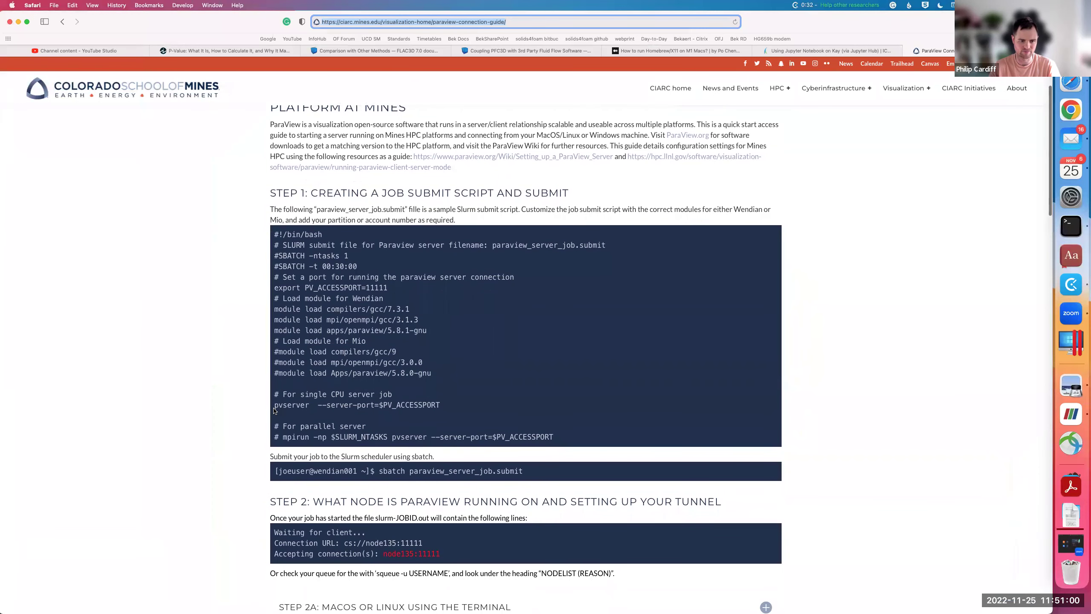
{"action": "left_click_drag", "start_coordinate": [275, 404], "coordinate": [444, 407]}
{"action": "scroll", "coordinate": [326, 426], "scroll_direction": "down", "scroll_amount": 2}
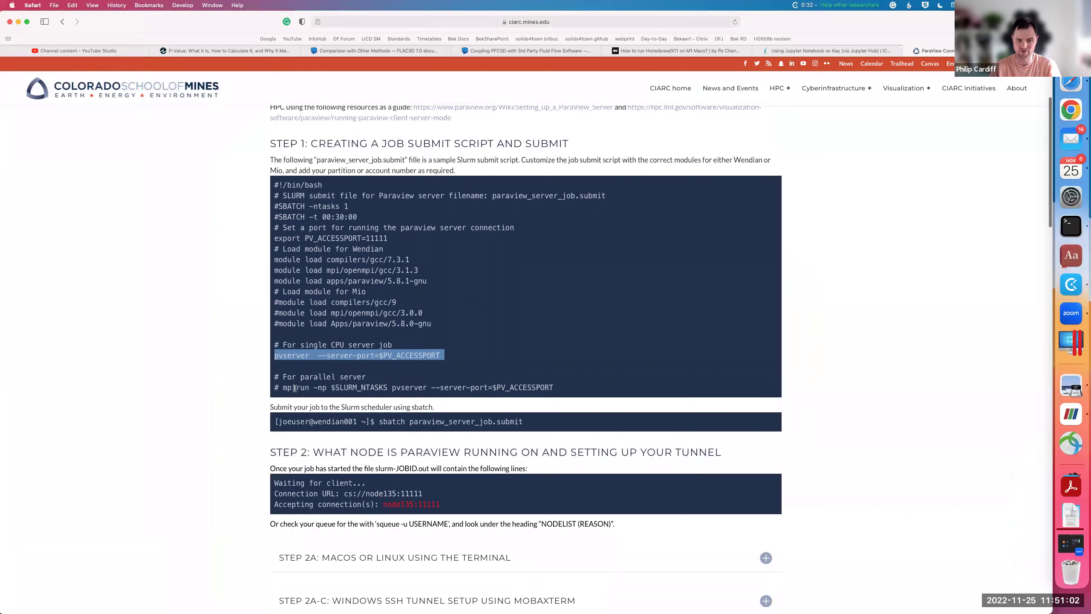
{"action": "left_click_drag", "start_coordinate": [555, 387], "coordinate": [445, 388]}
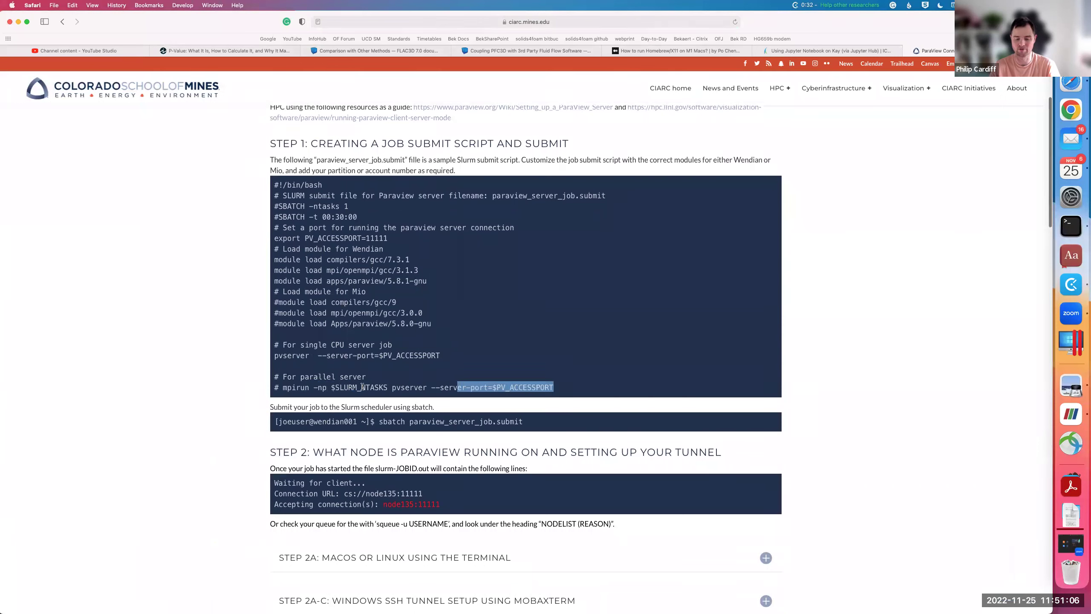